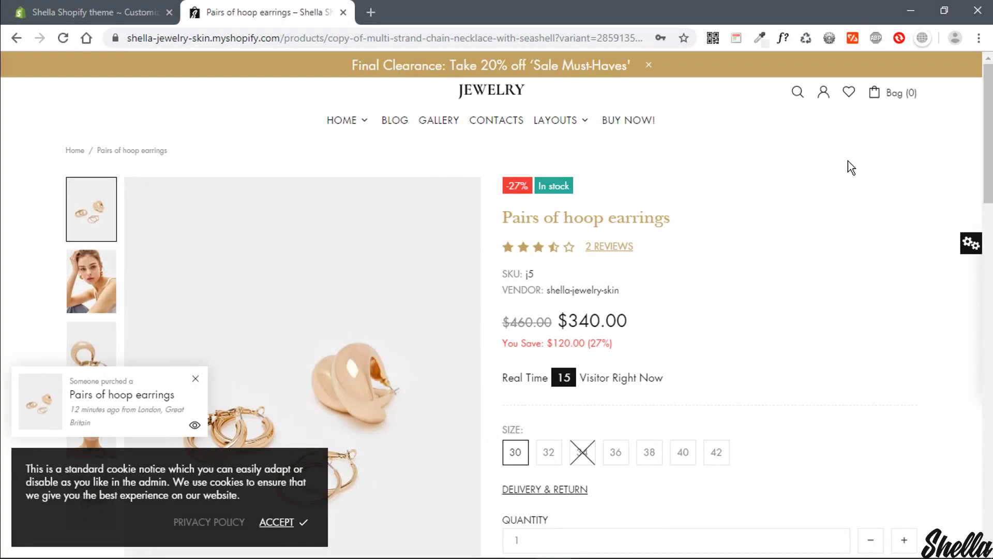
# - Scroll the Pairs of hoop earrings page to view the cookie notice and purchase popup
pyautogui.scroll(-10, 848, 165)
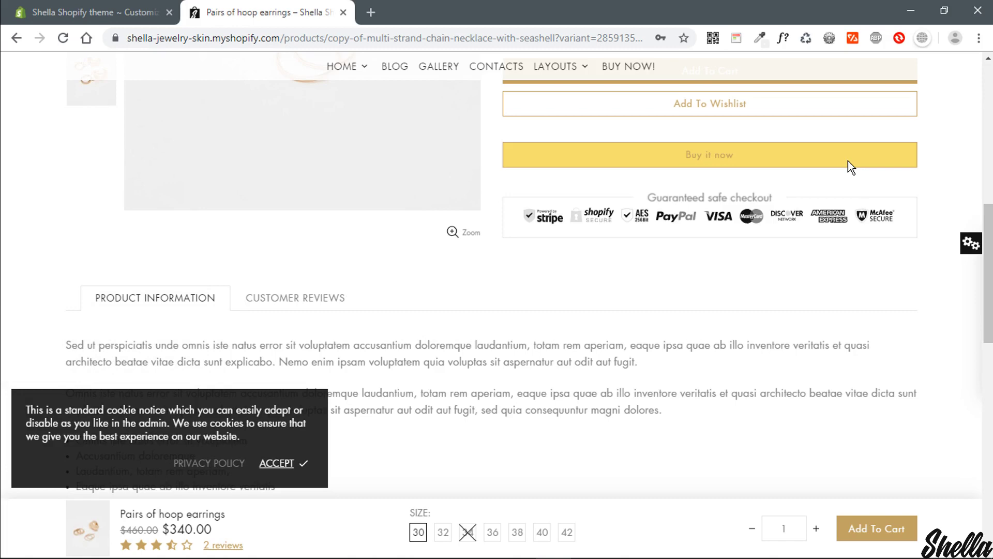
# - Back in the theme editor, open the Footbar section to reveal the Notification Cookies options
pyautogui.click(151, 18)
pyautogui.scroll(-2, 110, 154)
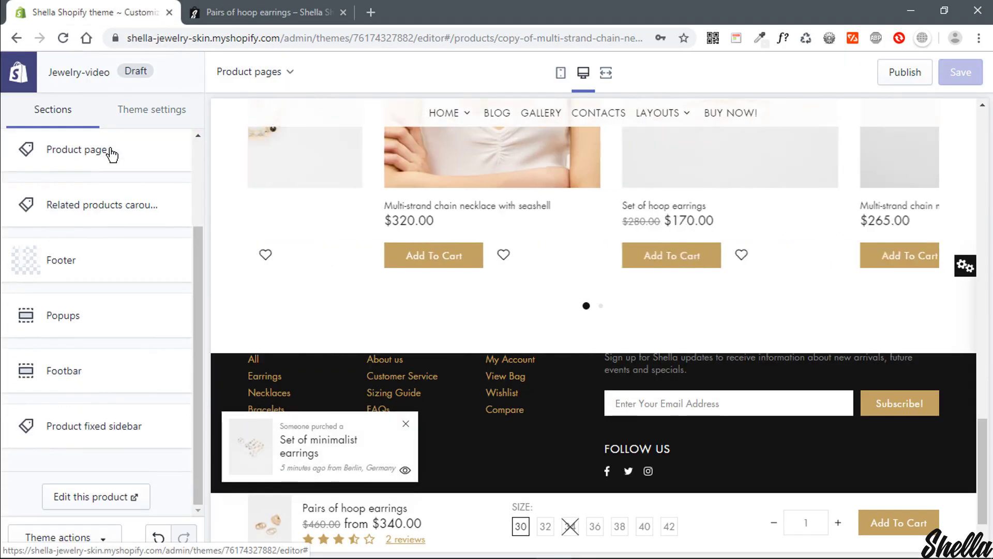
pyautogui.click(70, 371)
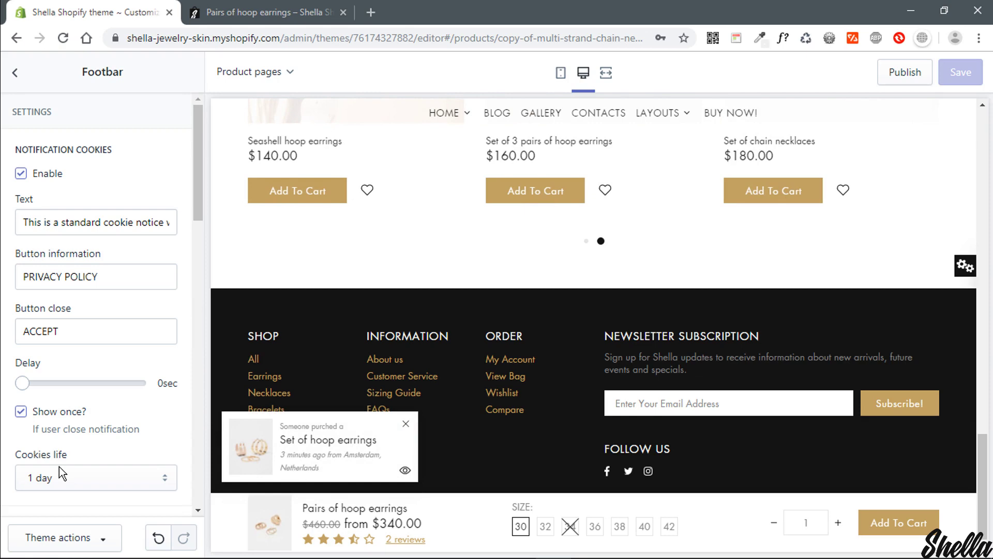
# - Prefix the cookie text with 'EXAMPLE', rename the PRIVACY POLICY button to EXAMPLE POLICY, and save
pyautogui.click(26, 222)
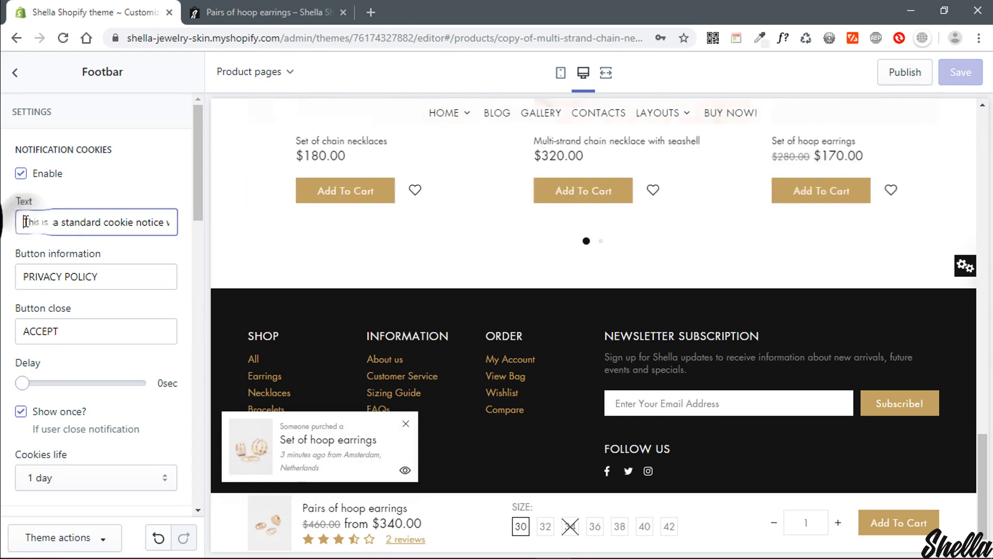
pyautogui.write('EXAMPLE')
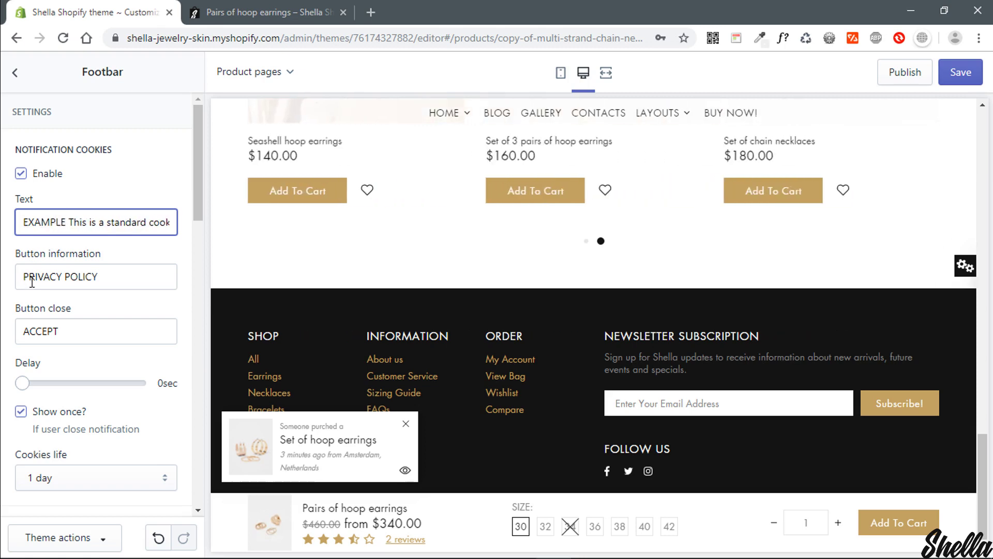
pyautogui.moveTo(62, 276); pyautogui.dragTo(19, 281)
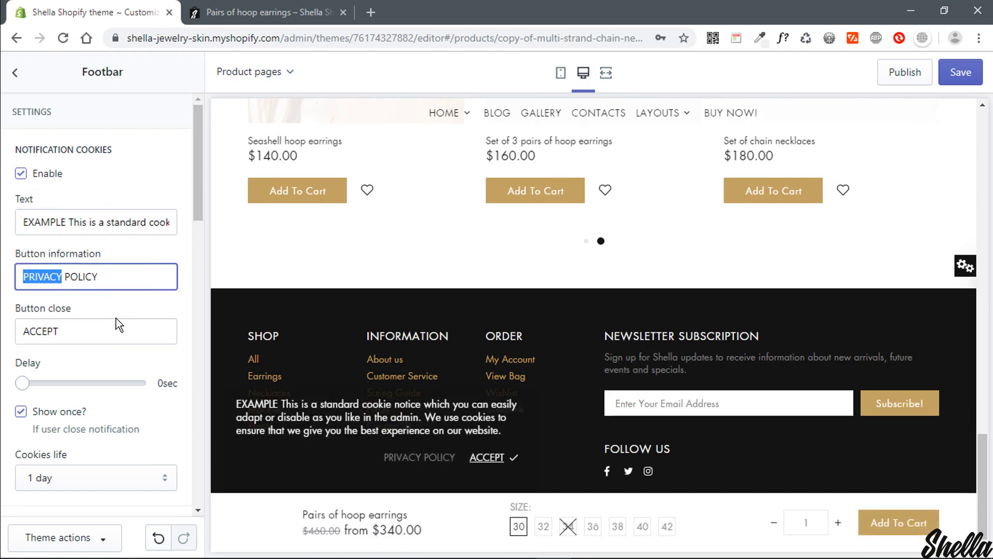
pyautogui.write('EXA')
pyautogui.write('MPLE')
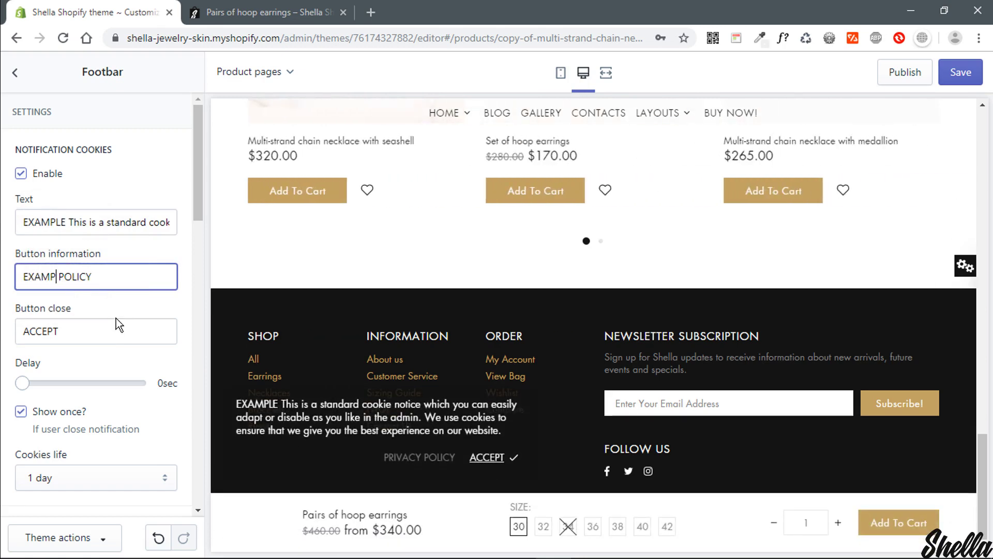
pyautogui.click(958, 74)
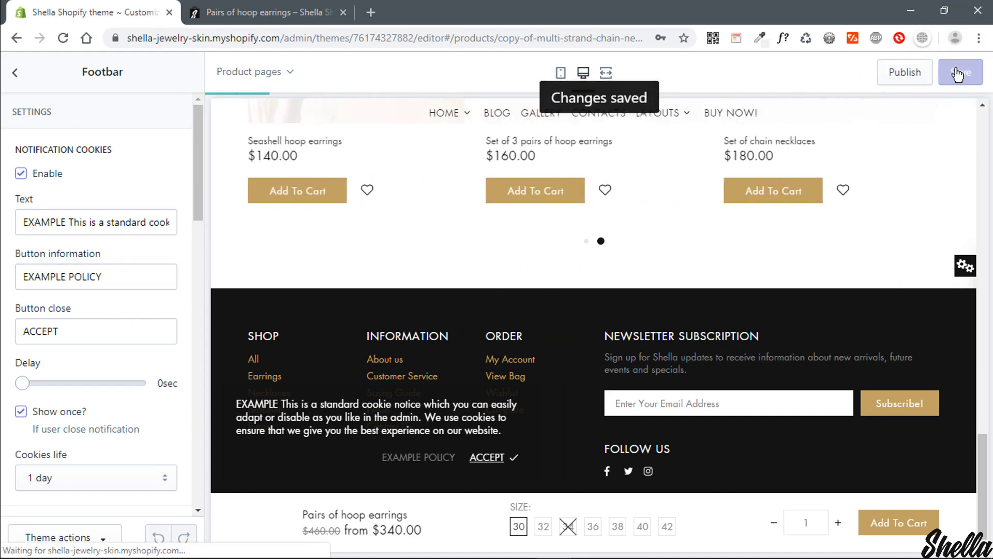
pyautogui.click(278, 15)
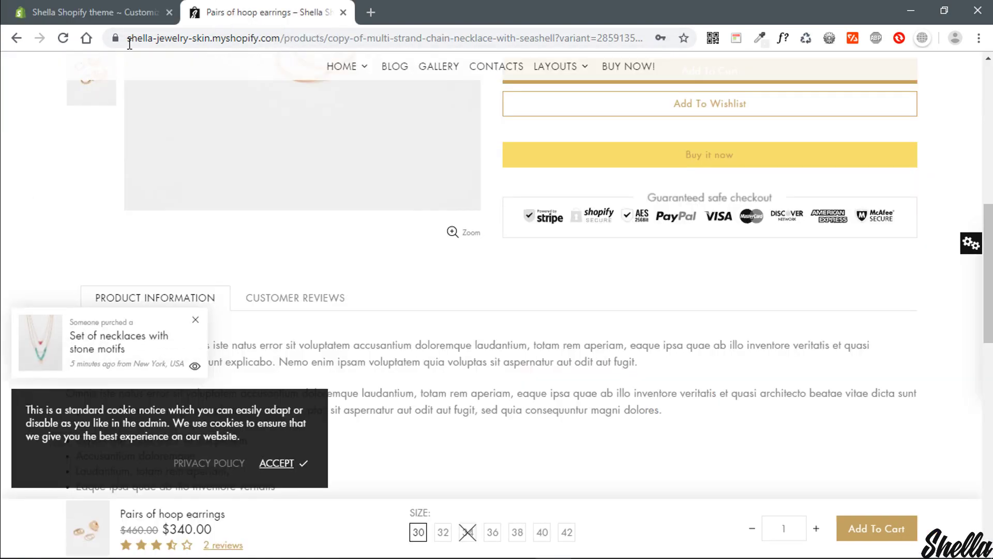
# - Reload the storefront product page to check the saved cookie notice
pyautogui.click(67, 38)
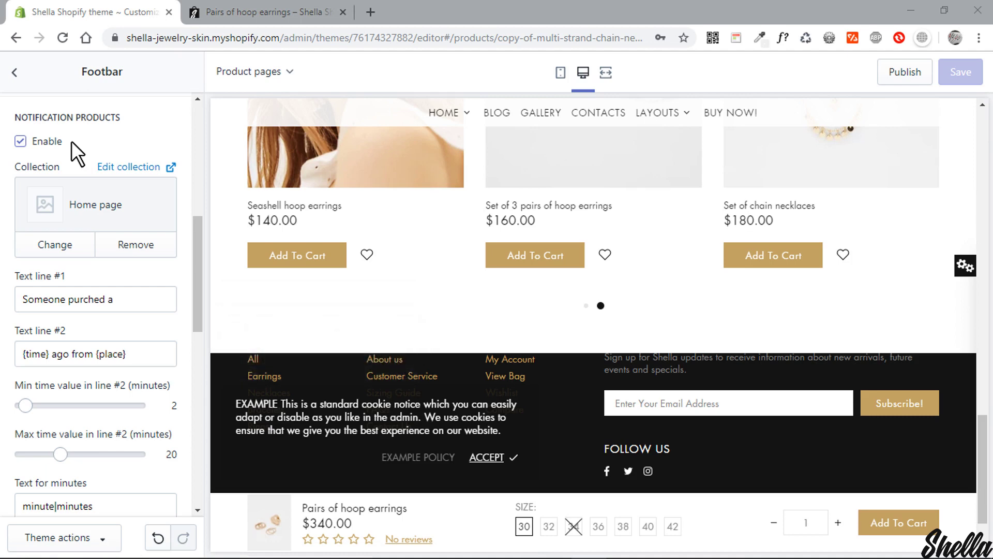
pyautogui.click(60, 245)
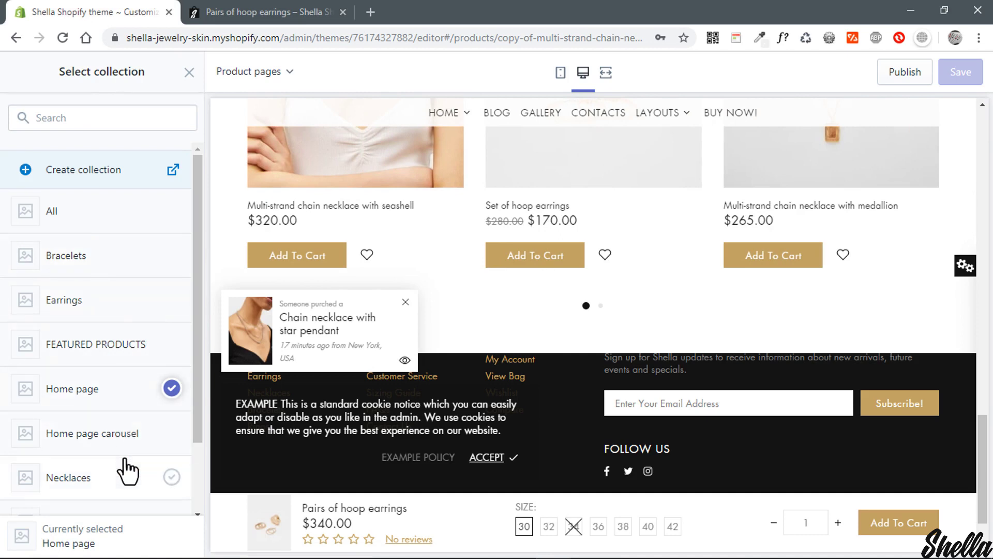
pyautogui.click(189, 72)
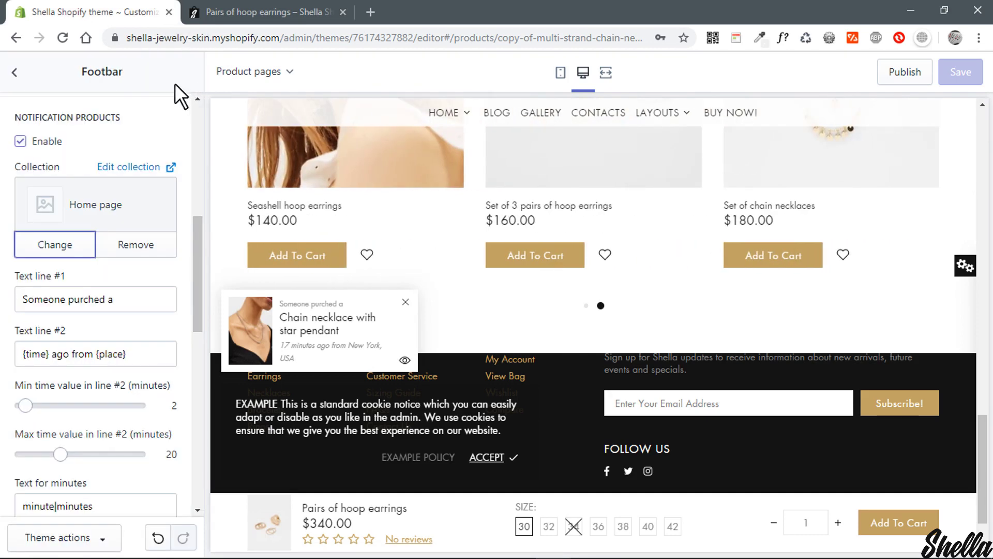
pyautogui.scroll(-1, 142, 133)
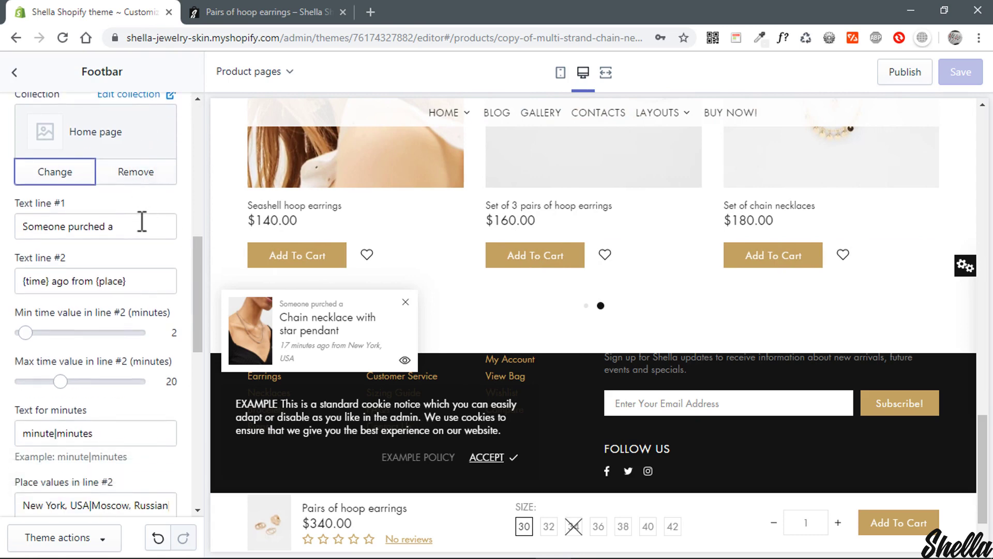
pyautogui.click(137, 278)
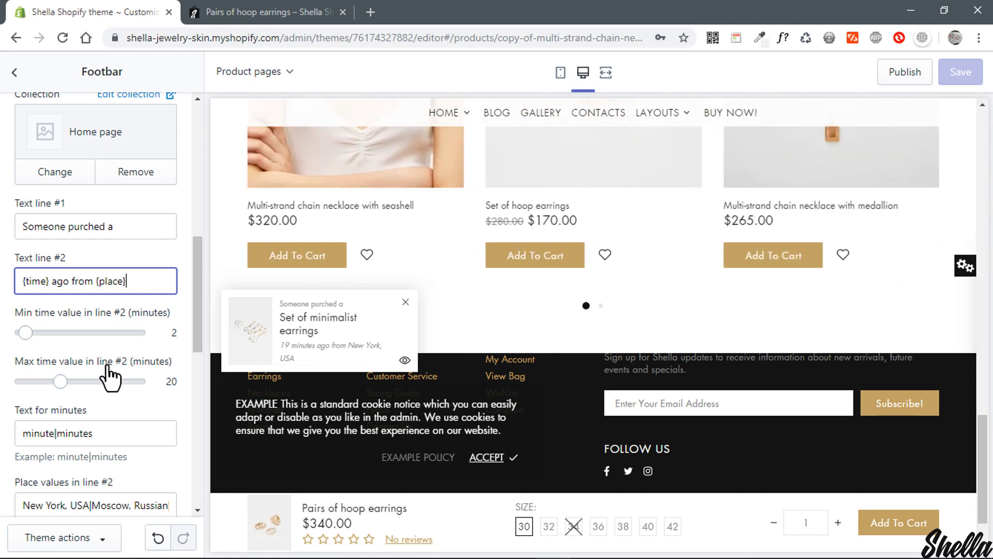
# - Change the first notification line to start 'Recently purchased', fixing the 'purched' typo
pyautogui.doubleClick(69, 226)
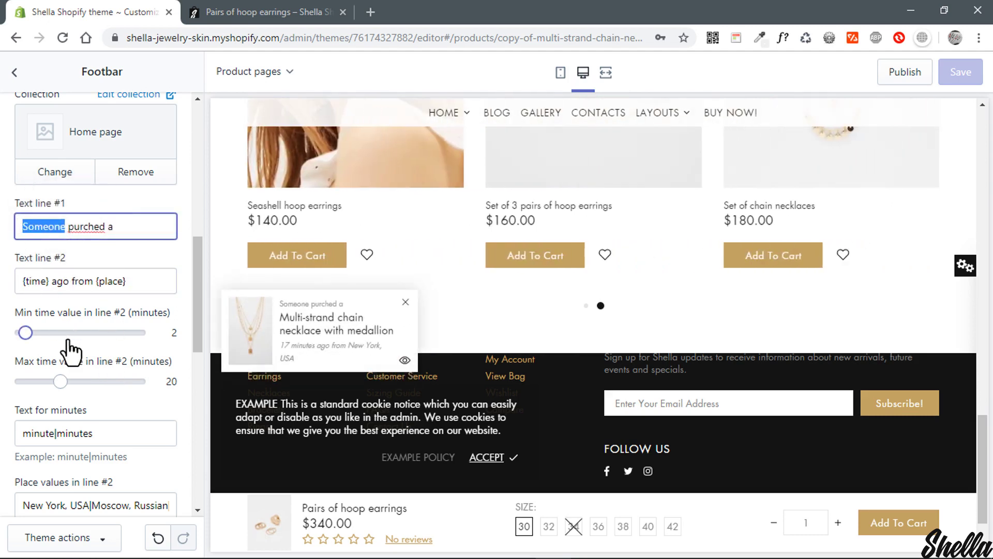
pyautogui.write('Recently')
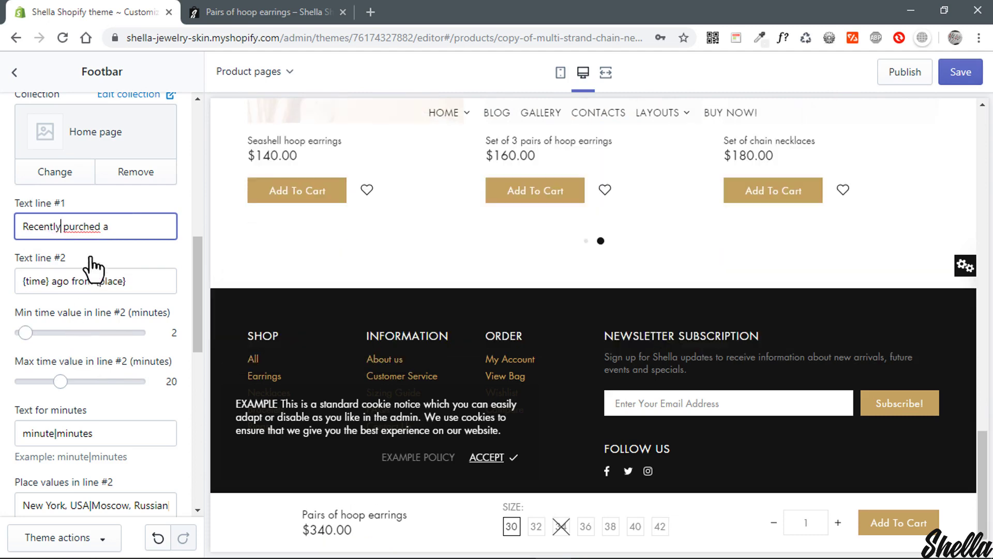
pyautogui.click(90, 226)
pyautogui.write('as')
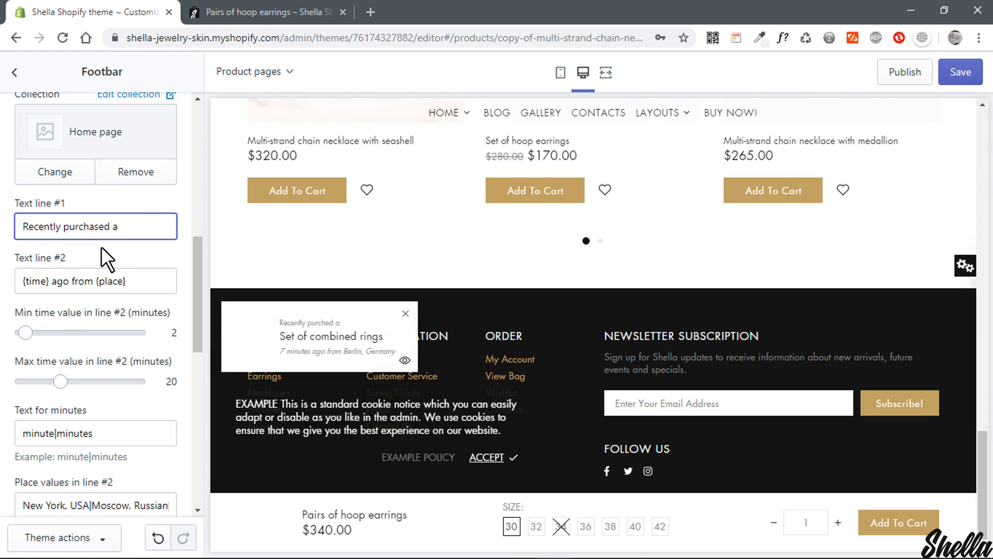
# - Delete 'from {place}' from line two and change the minutes wording from 'minute' to 'day'
pyautogui.moveTo(76, 281); pyautogui.dragTo(148, 281)
pyautogui.press('BackSpace')
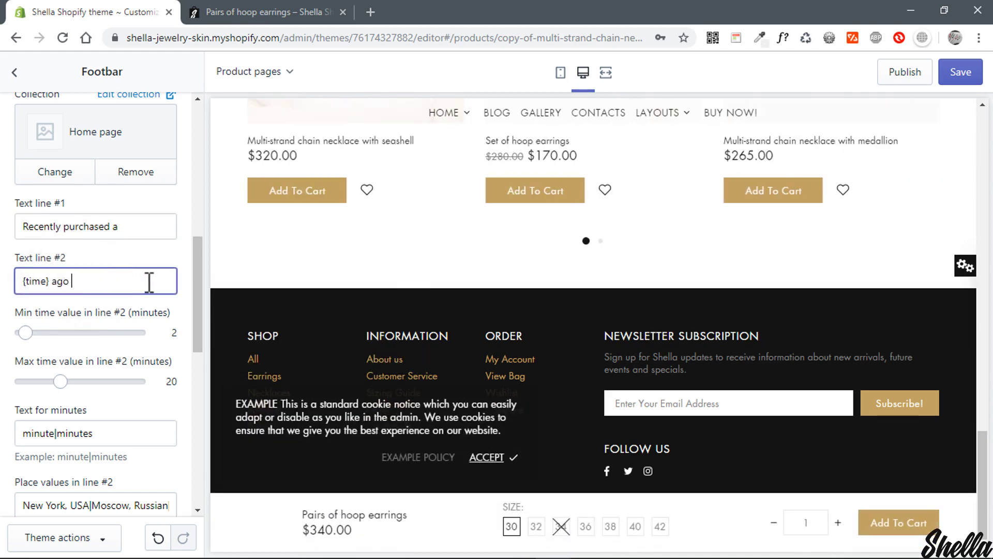
pyautogui.scroll(-3, 148, 281)
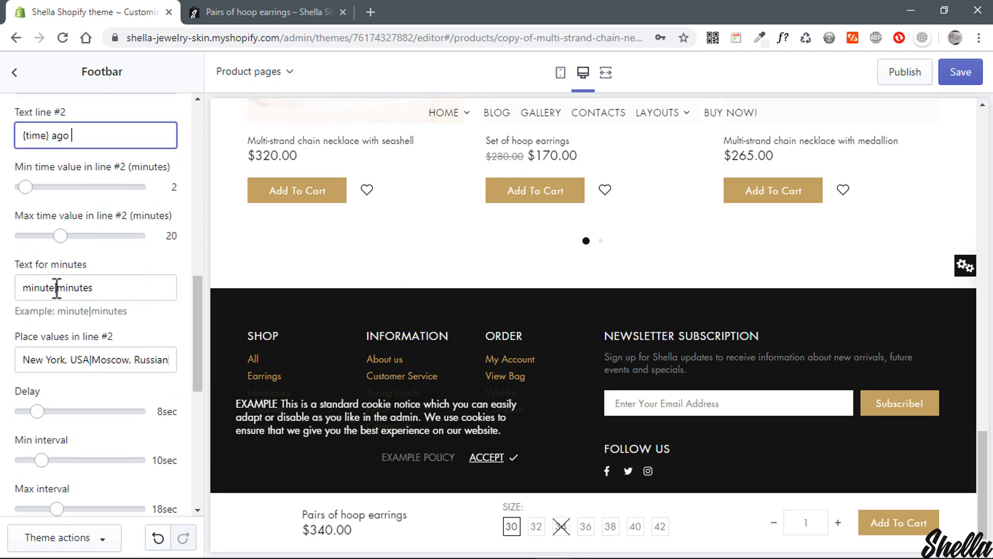
pyautogui.doubleClick(55, 288)
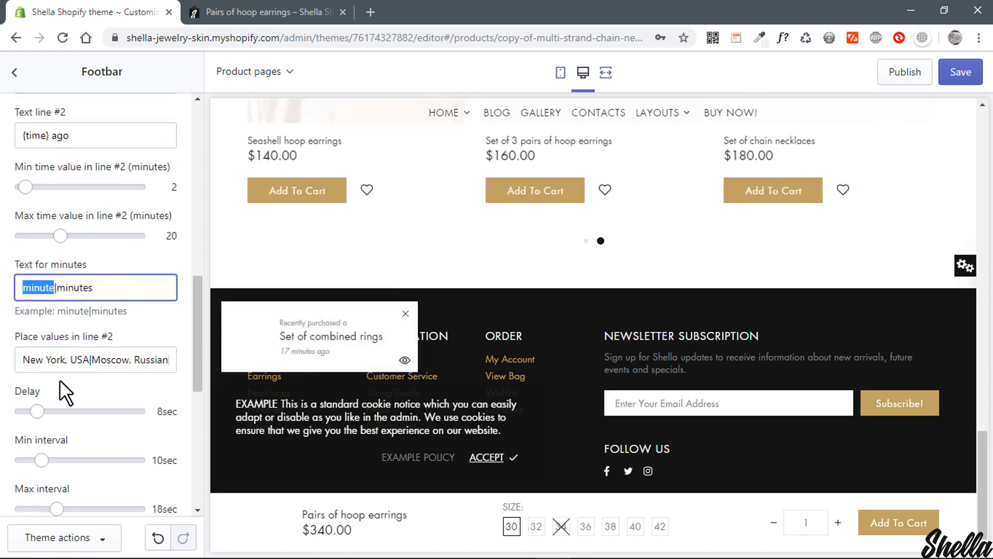
pyautogui.write('day')
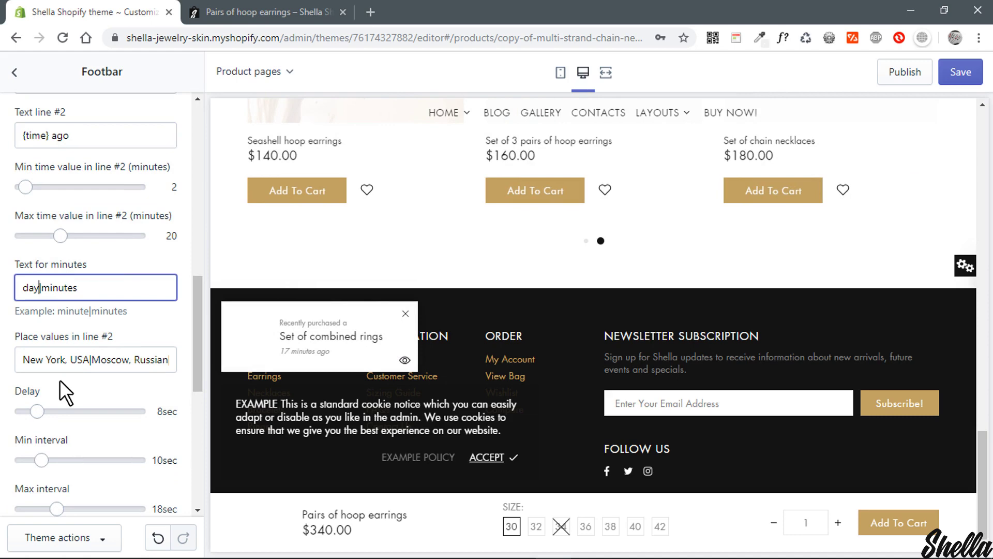
pyautogui.press('Right')
pyautogui.hotkey('shift', 'Right')
pyautogui.hotkey('shift', 'Right')
pyautogui.hotkey('shift', 'Right')
pyautogui.hotkey('shift', 'Right')
pyautogui.hotkey('shift', 'Right')
pyautogui.hotkey('shift', 'Right')
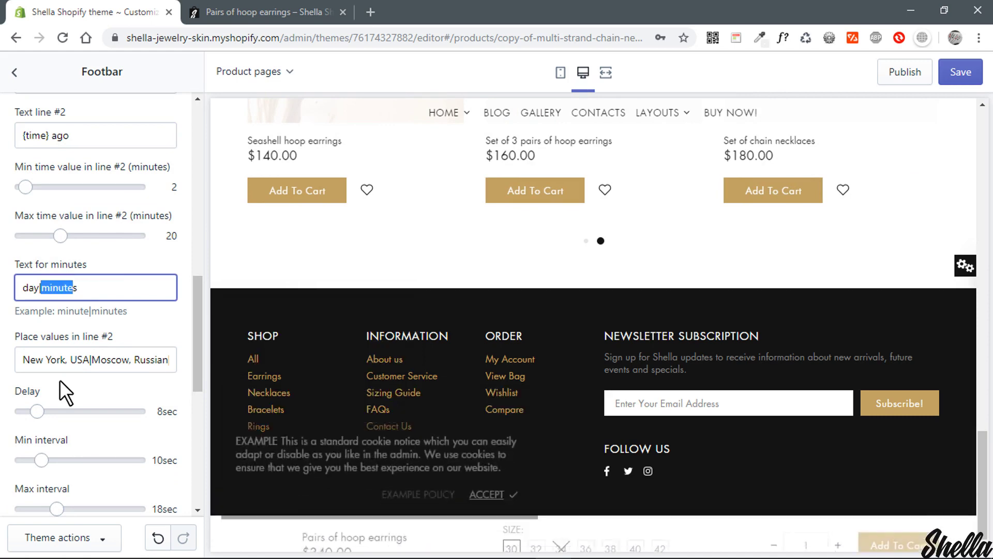
# - Finish 'day|days', set popup delay 1 sec, intervals 3 sec, display time 2 sec, and save
pyautogui.write('day|days')
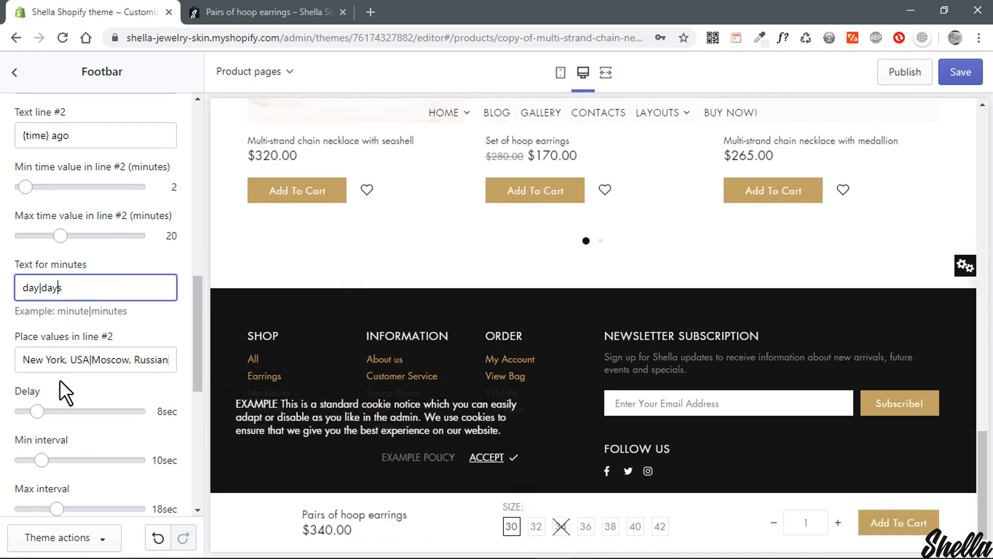
pyautogui.scroll(-4, 60, 380)
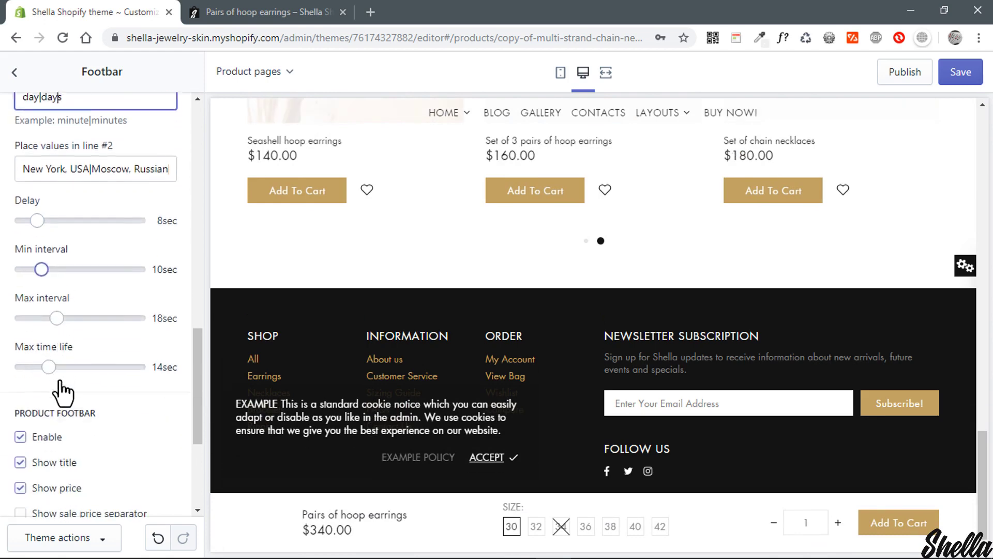
pyautogui.moveTo(37, 193); pyautogui.dragTo(20, 195)
pyautogui.moveTo(41, 241); pyautogui.dragTo(27, 243)
pyautogui.moveTo(55, 291); pyautogui.dragTo(27, 289)
pyautogui.moveTo(49, 340); pyautogui.dragTo(25, 339)
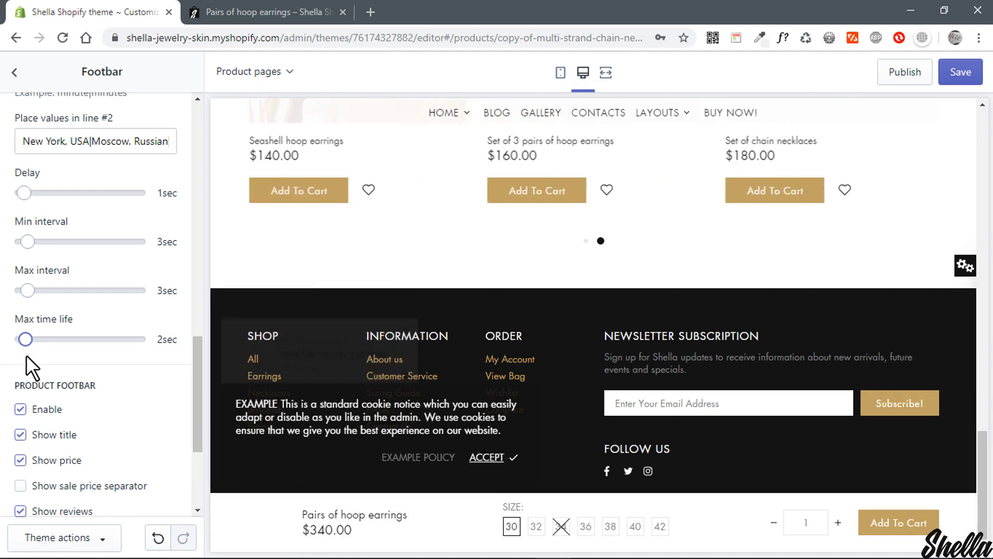
pyautogui.click(960, 75)
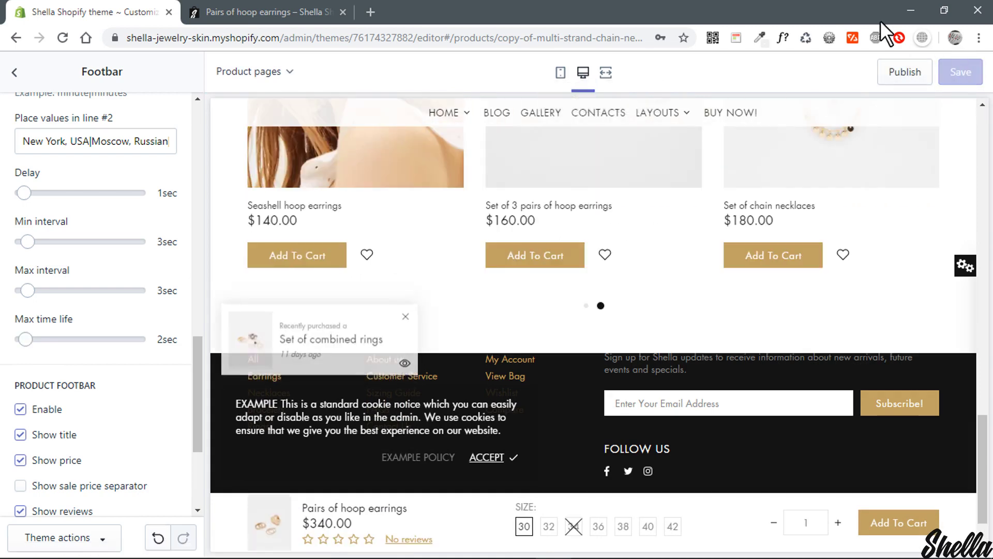
pyautogui.click(301, 11)
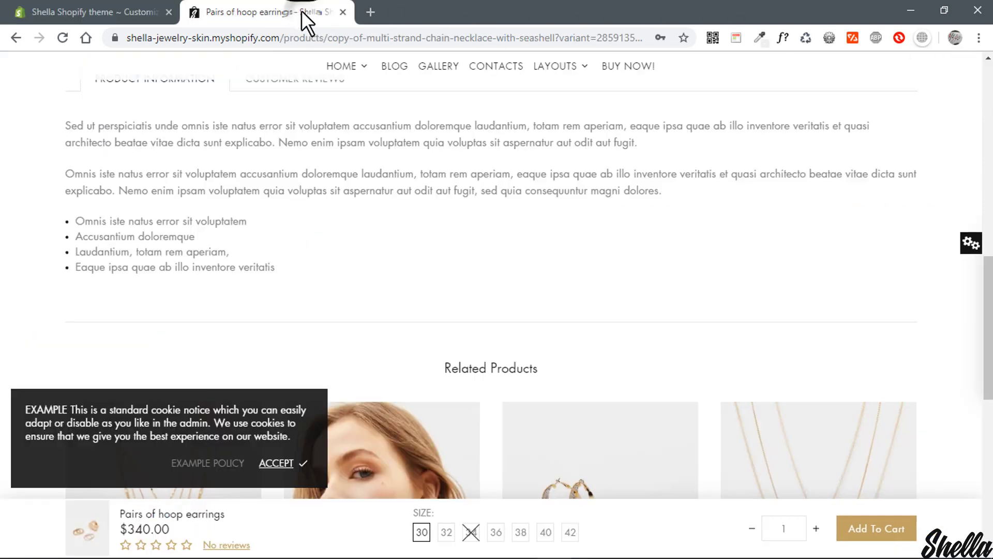
# - Reload the storefront product page to watch the new 'days ago' purchase popups
pyautogui.click(64, 40)
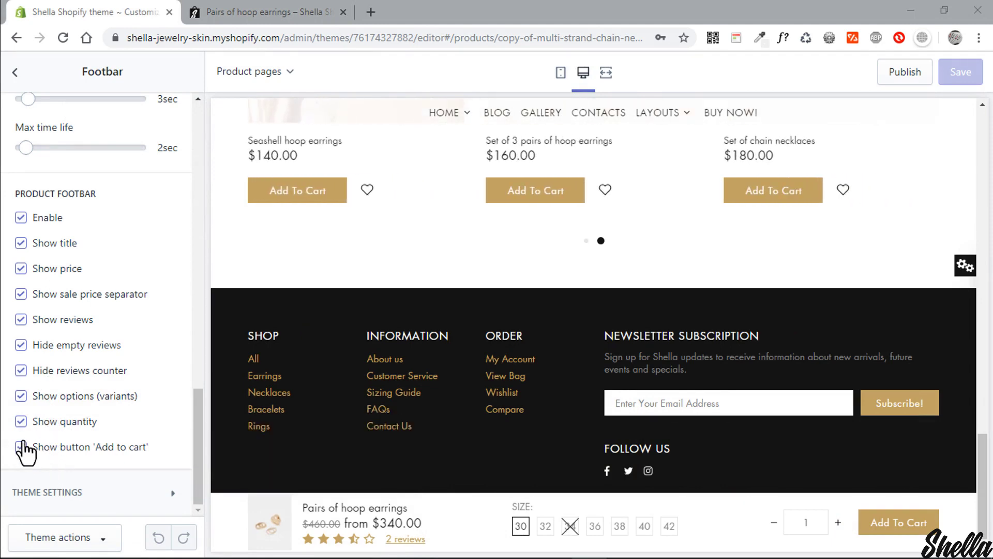
# - Turn off quantity, hide reviews counter, reviews and sale price separator in the product footbar
pyautogui.click(21, 422)
pyautogui.click(21, 370)
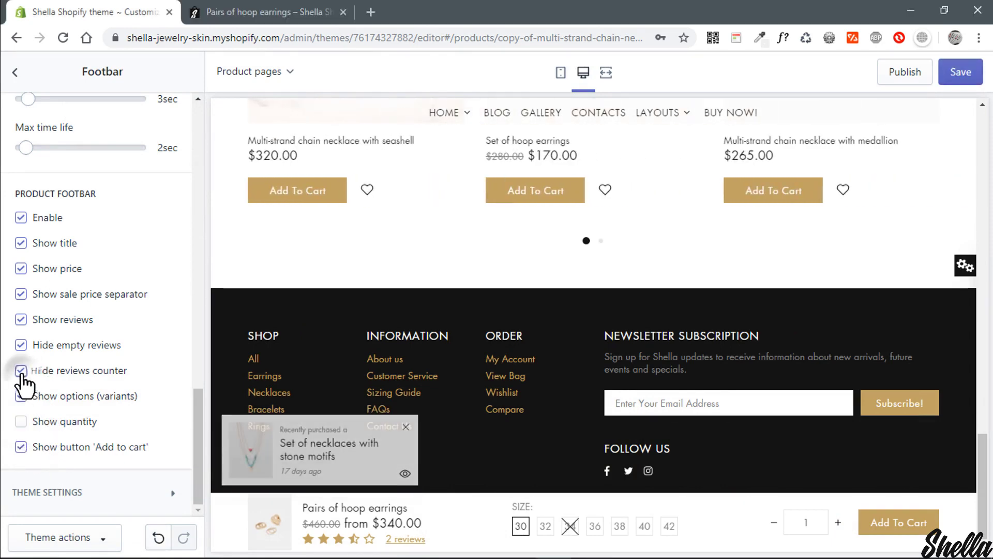
pyautogui.click(21, 319)
pyautogui.click(20, 294)
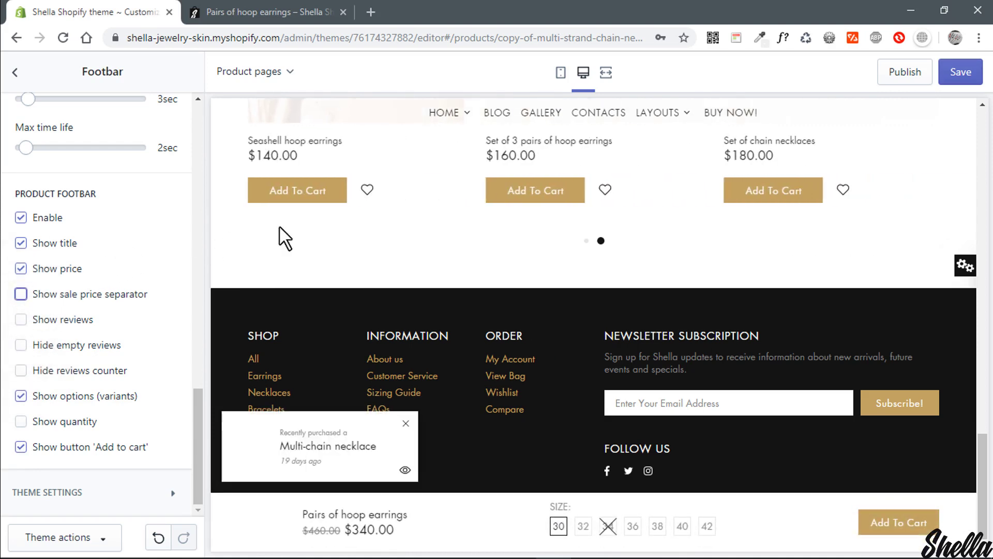
# - Save the theme and reload the storefront product page to preview the footbar
pyautogui.click(961, 72)
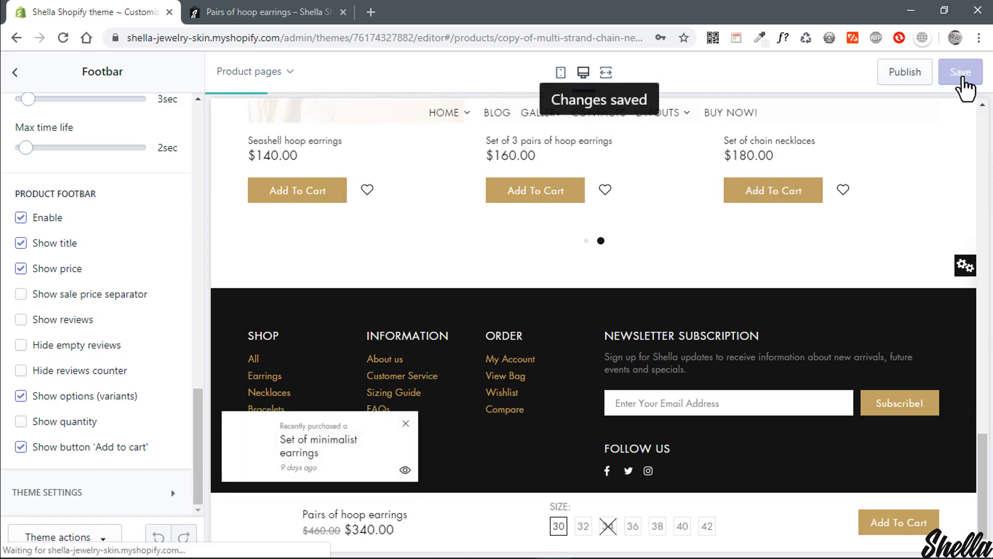
pyautogui.click(300, 12)
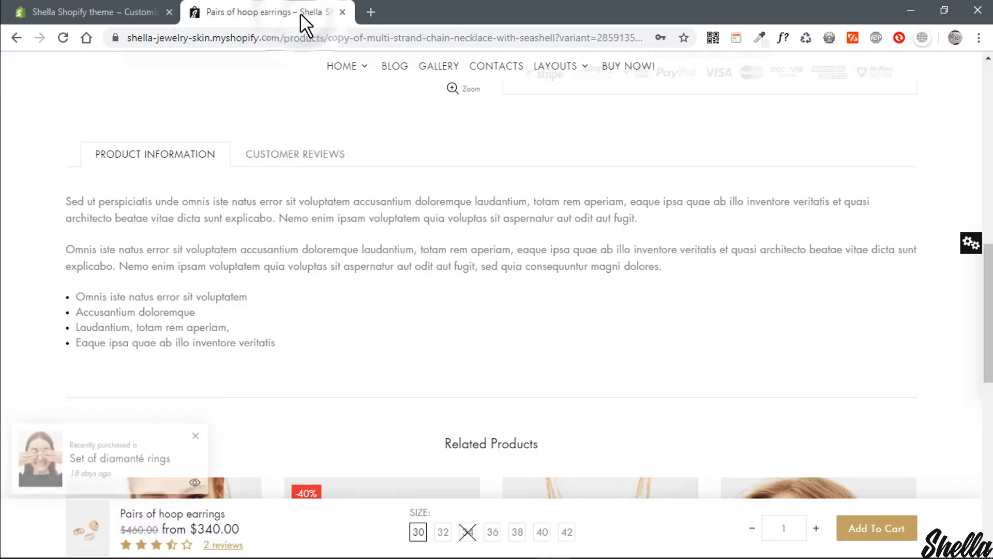
pyautogui.click(62, 39)
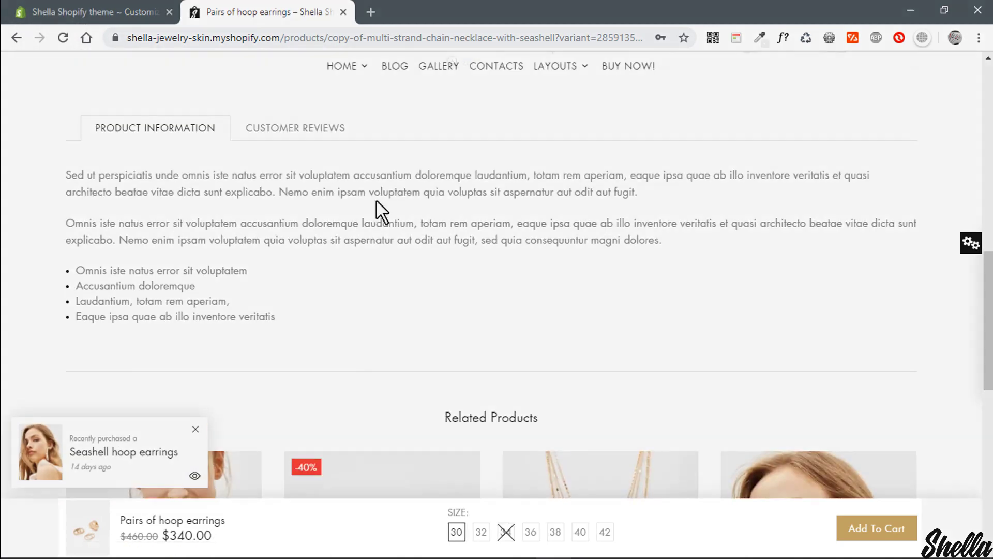